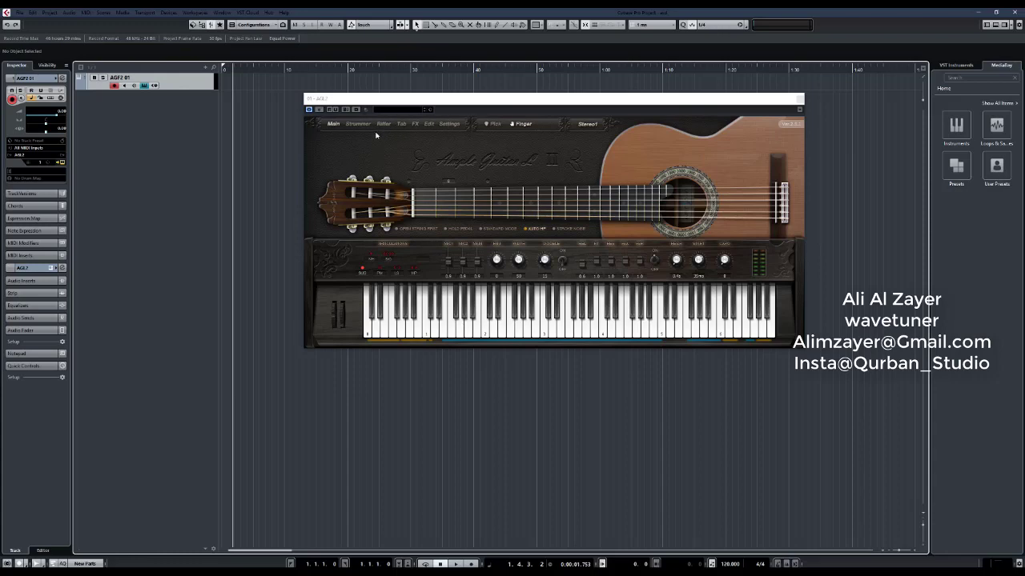
Examine the guitar instrument's Main, Strummer, Riffer, Tab, FX, Edit and Settings sections in turn
left_click(334, 125)
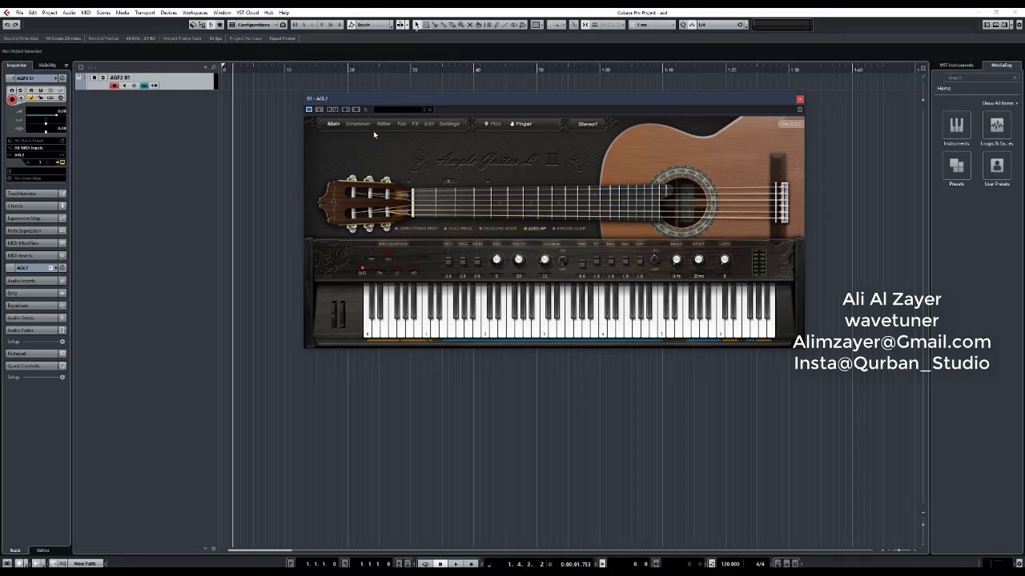
left_click(358, 125)
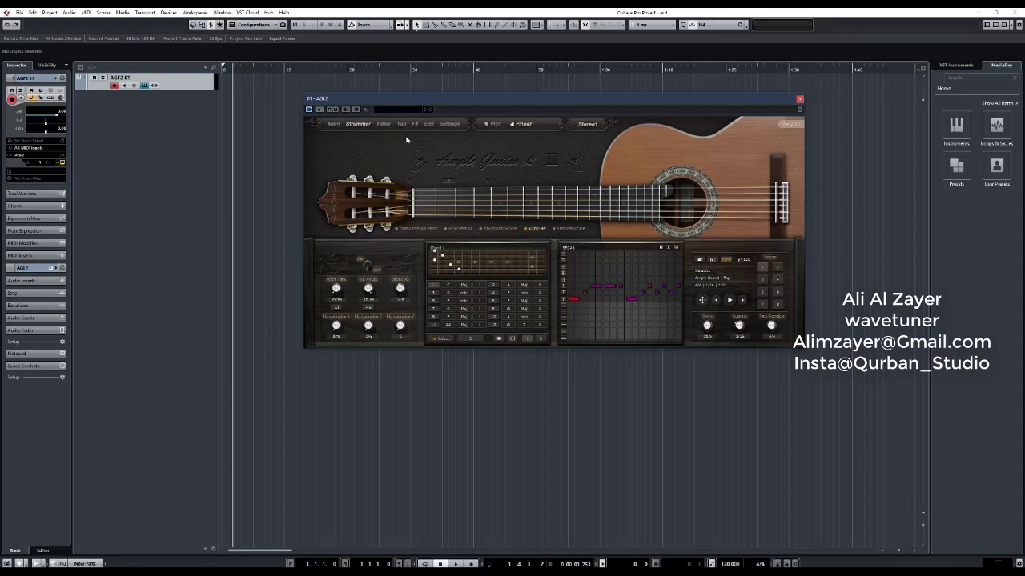
left_click(383, 124)
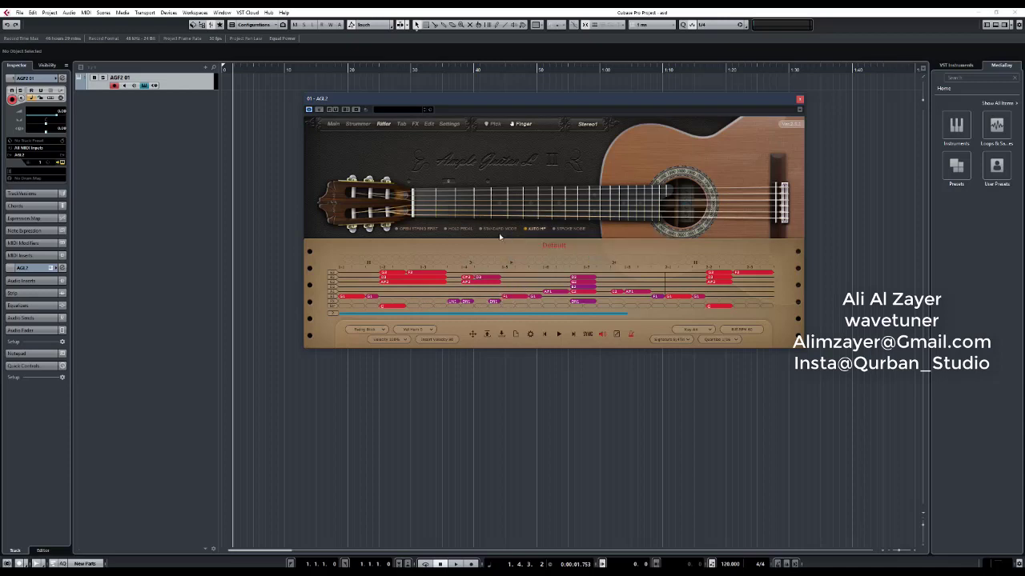
left_click(402, 124)
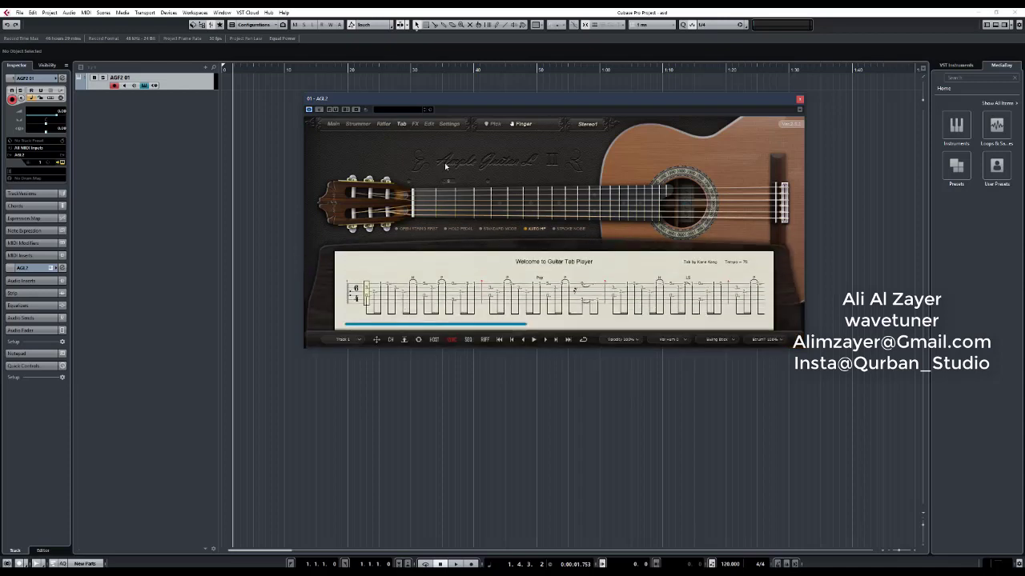
left_click(415, 124)
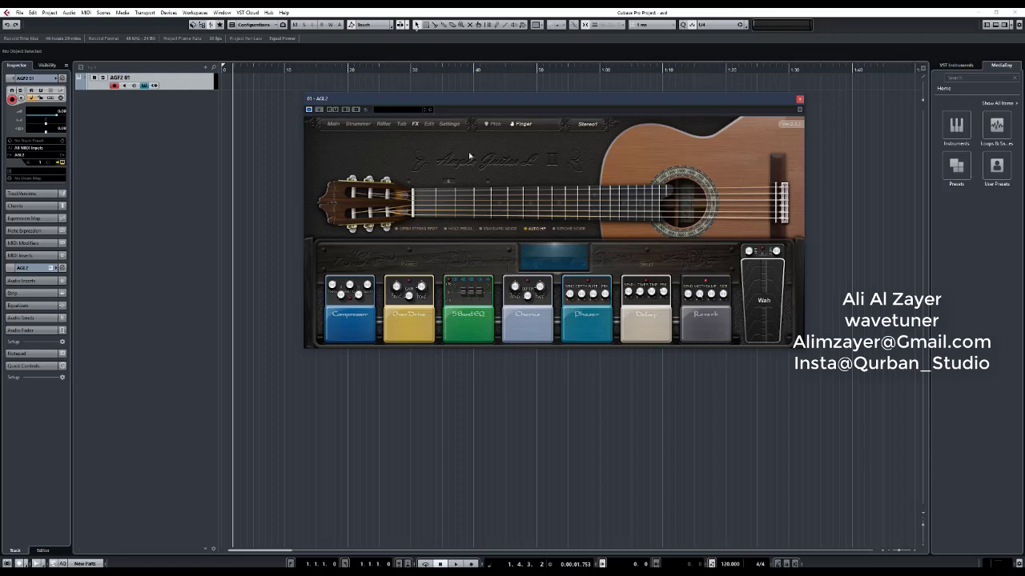
left_click(429, 125)
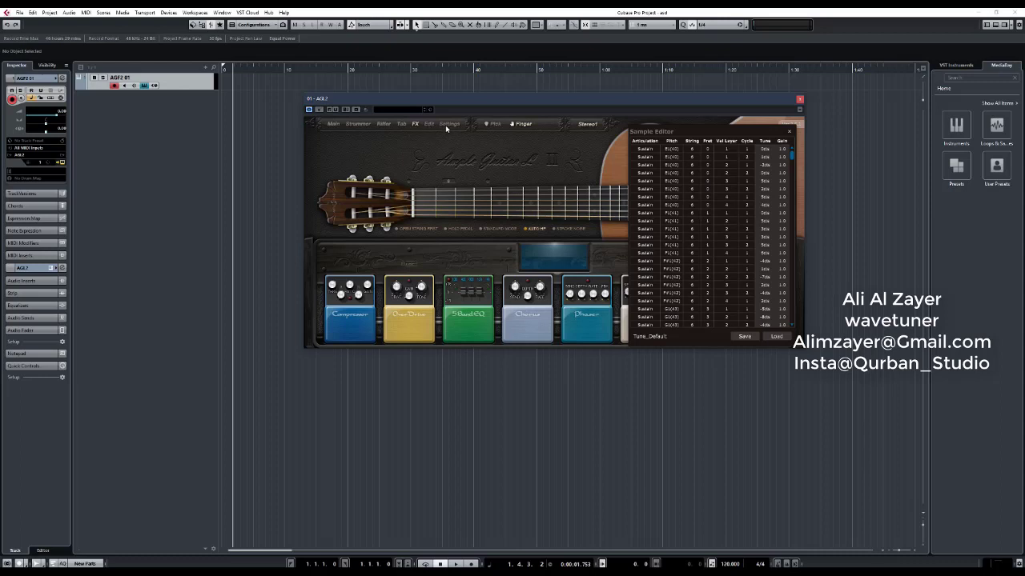
left_click(447, 124)
left_click(429, 158)
Switch the playing style to Pick and review the stereo and mono options, keeping Stereo1
left_click(494, 126)
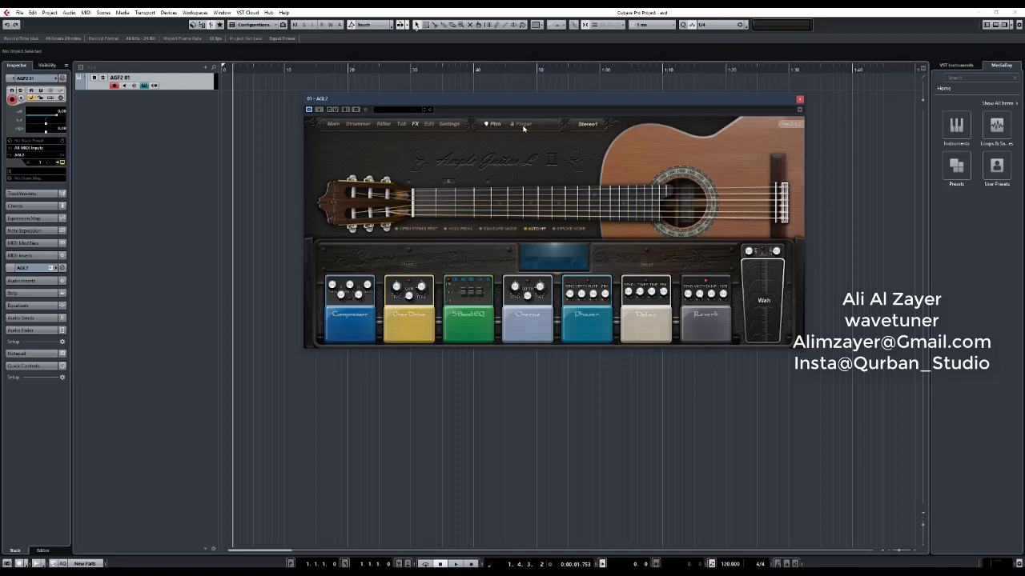
left_click(578, 126)
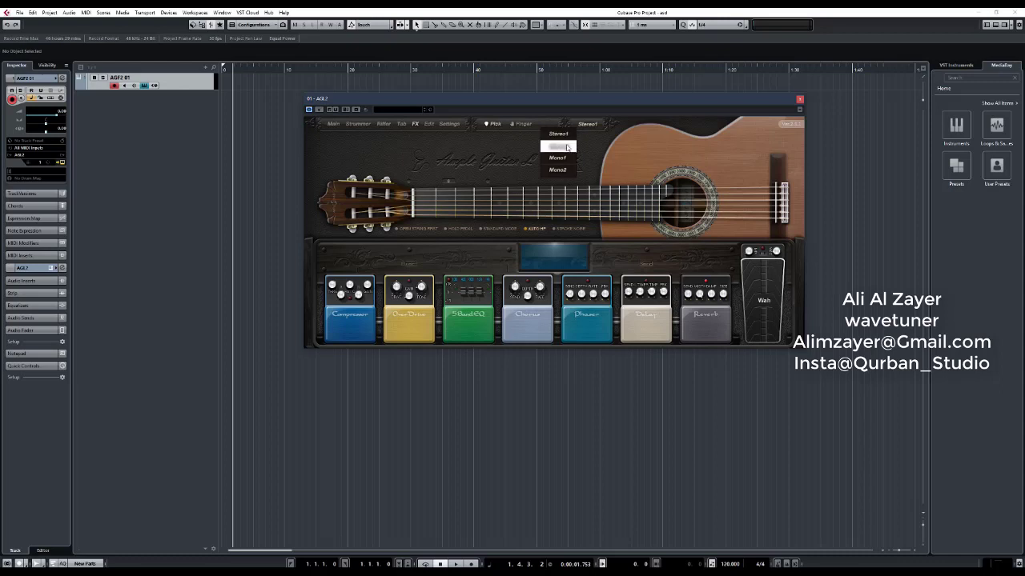
left_click(590, 146)
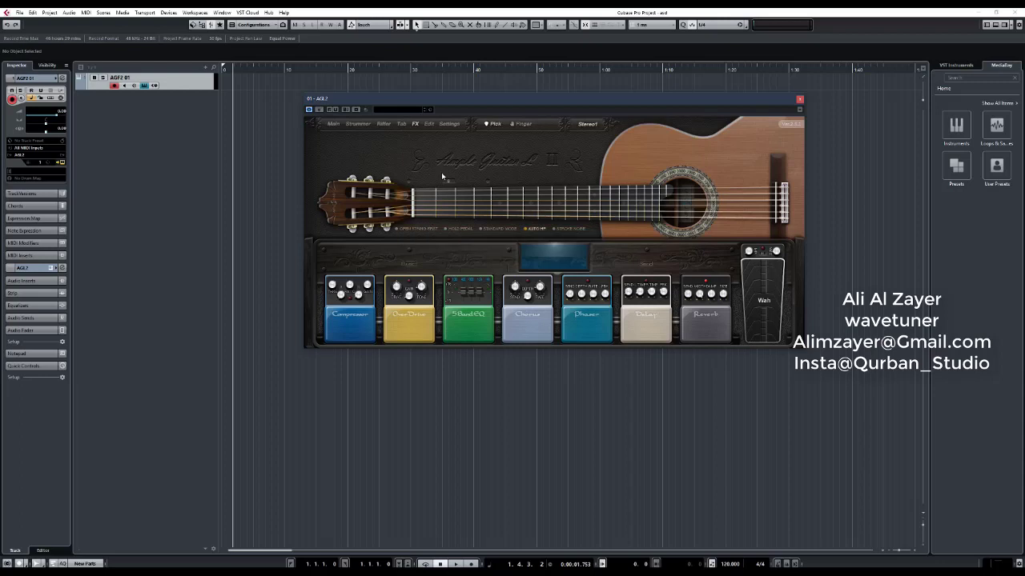
left_click(587, 124)
left_click(592, 155)
Try the Open String First and Hold Pedal switches, and set the guitar to Solo Mode with Auto LS legato
left_click(416, 229)
left_click(453, 230)
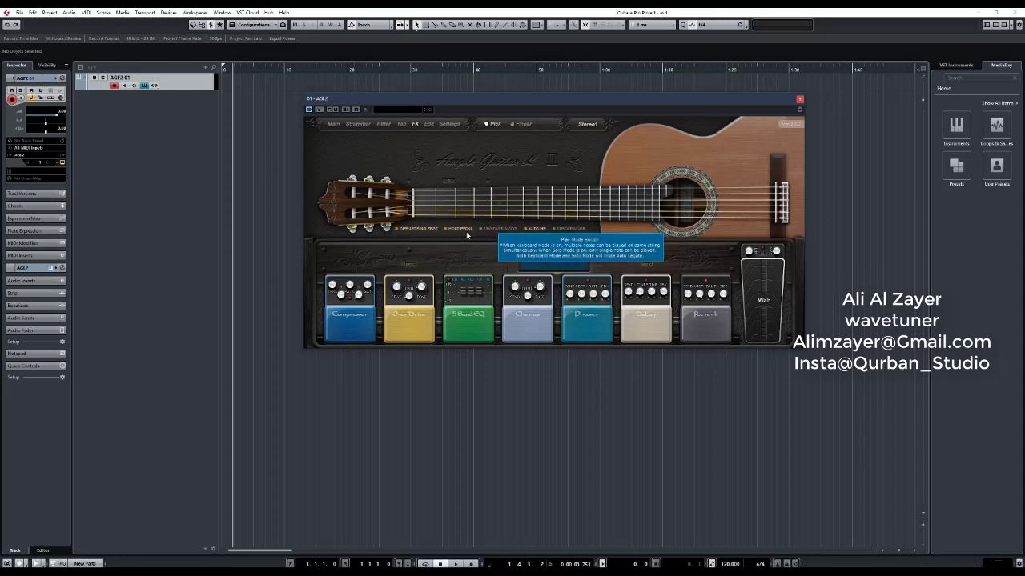
left_click(492, 230)
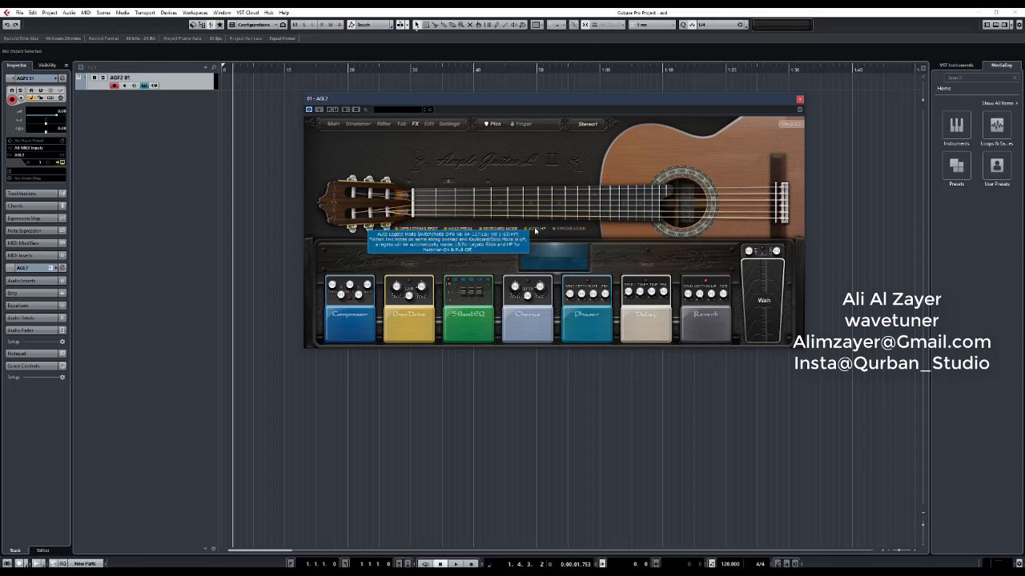
left_click(498, 230)
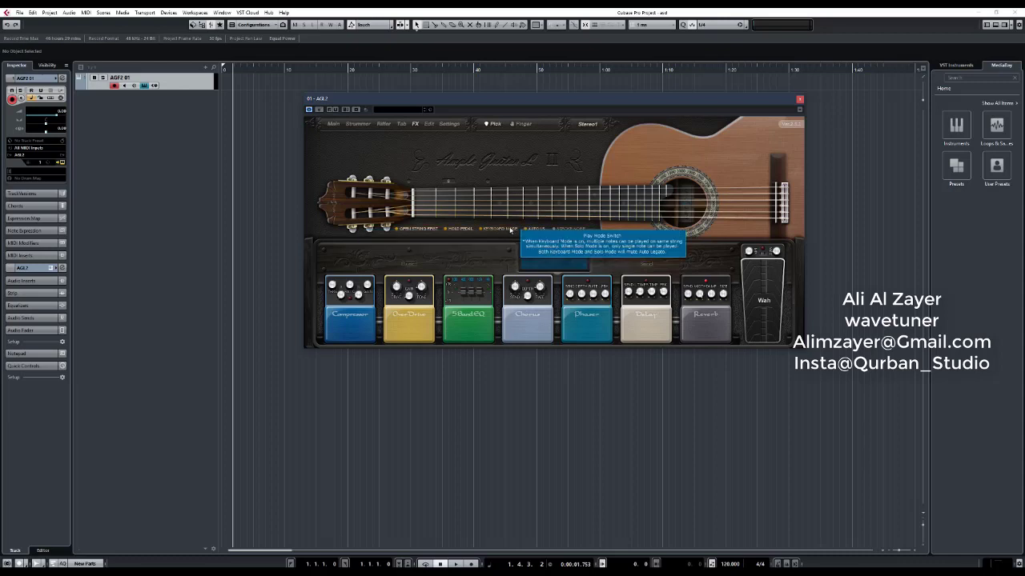
left_click(461, 231)
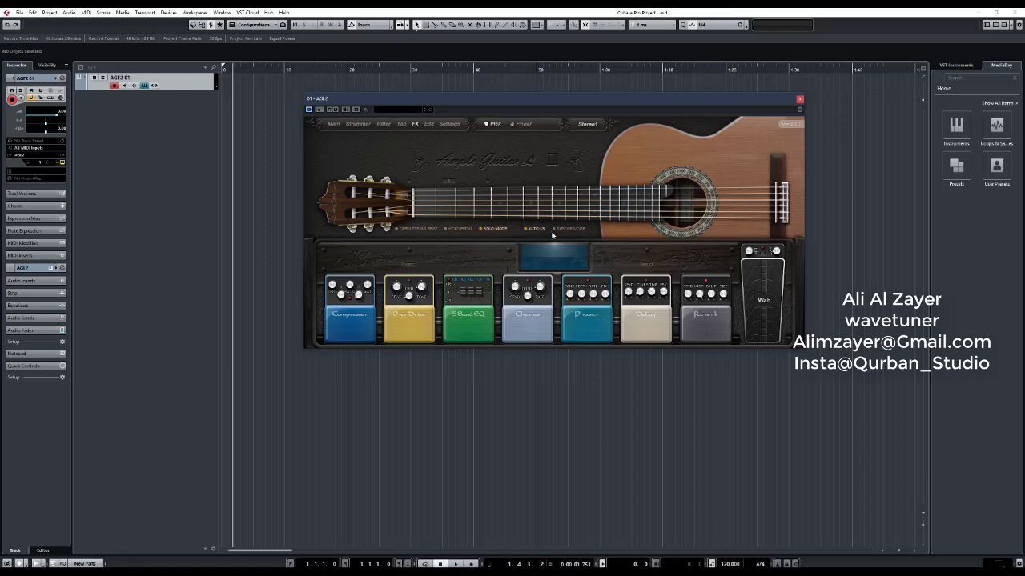
Review the Main page and step through the Strummer's stored strumming sequences, returning to sequence 1
left_click(334, 124)
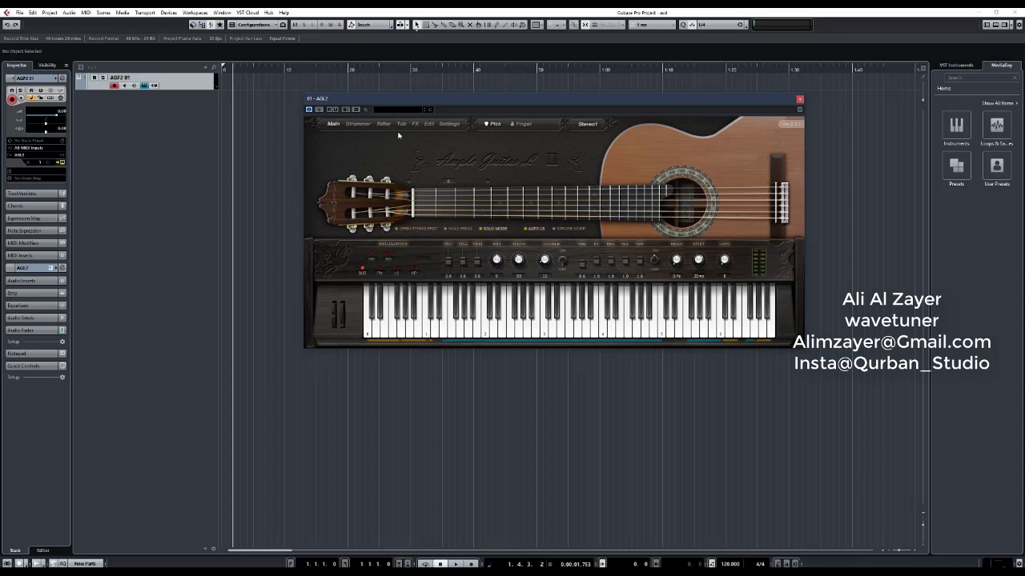
left_click(359, 124)
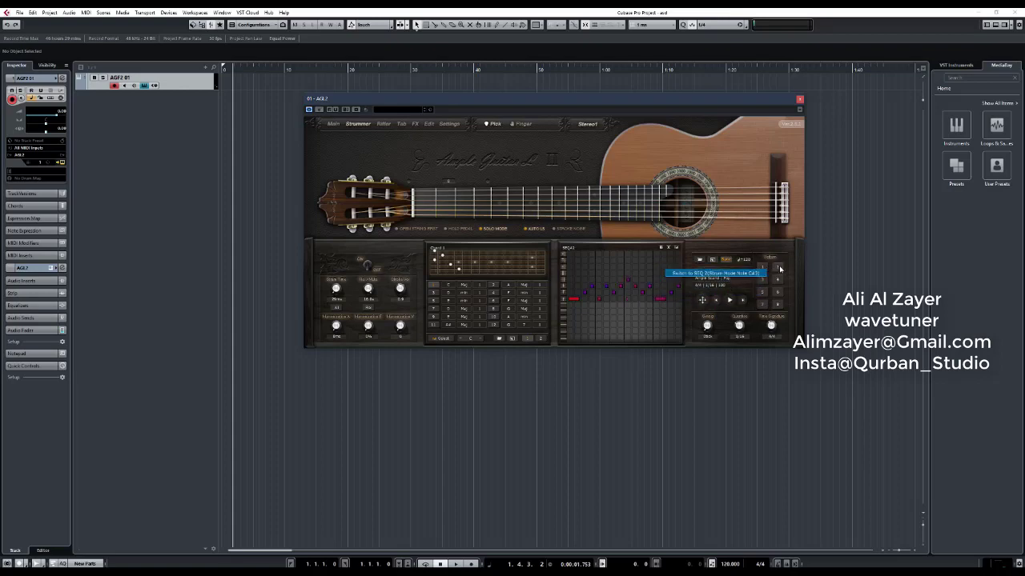
left_click(752, 282)
left_click(762, 280)
left_click(778, 280)
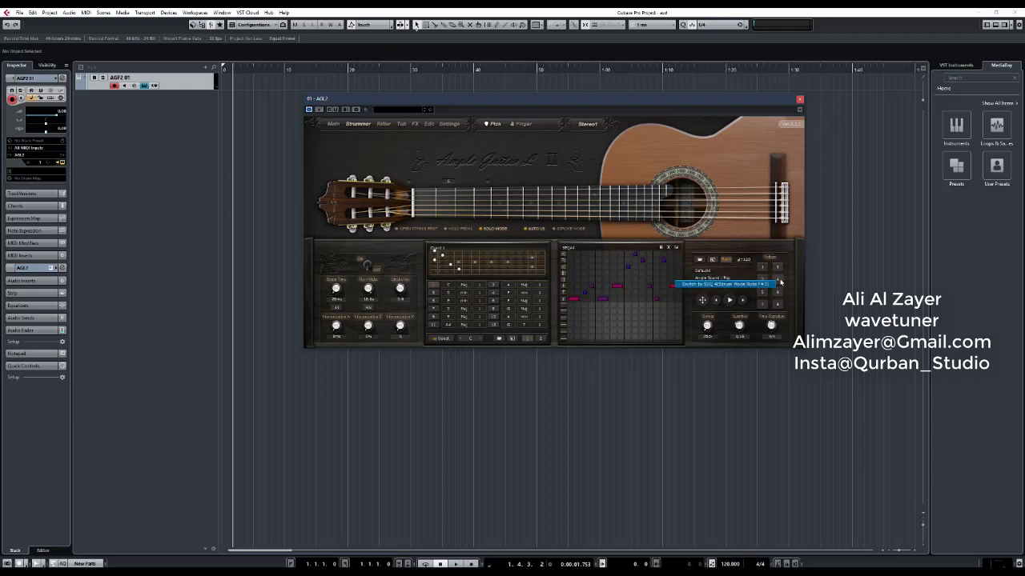
left_click(763, 294)
left_click(782, 295)
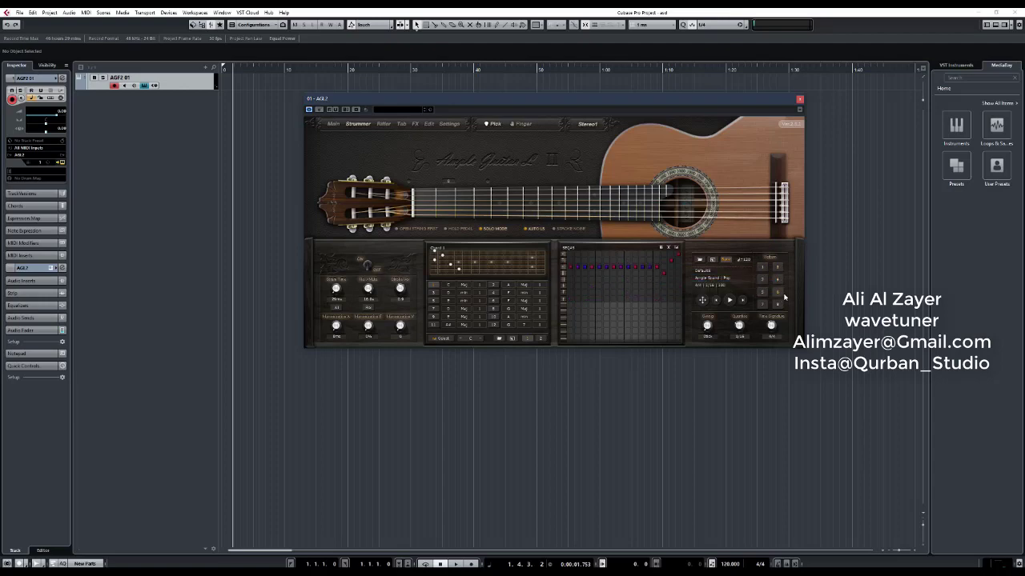
left_click(764, 305)
left_click(761, 272)
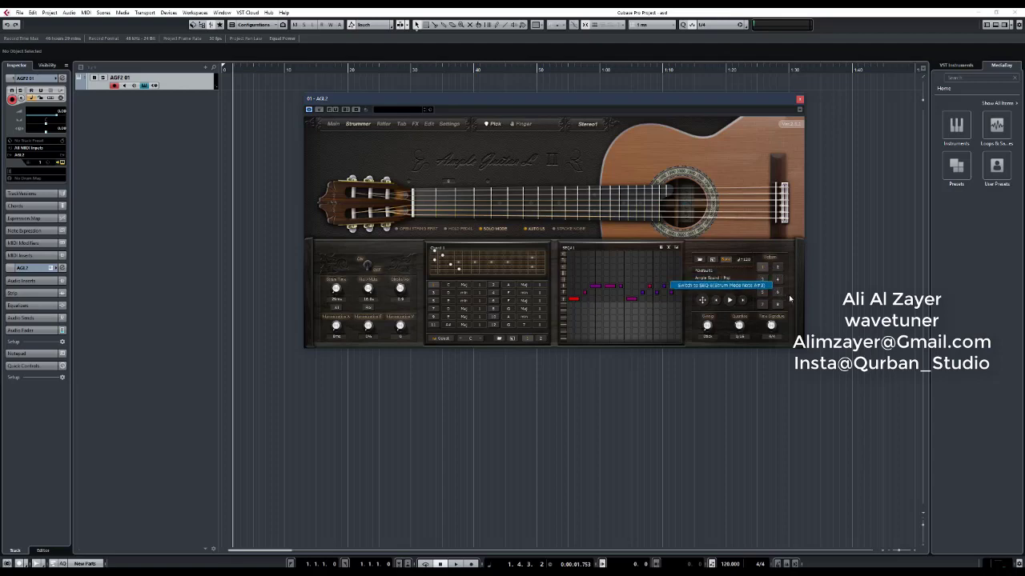
left_click(726, 260)
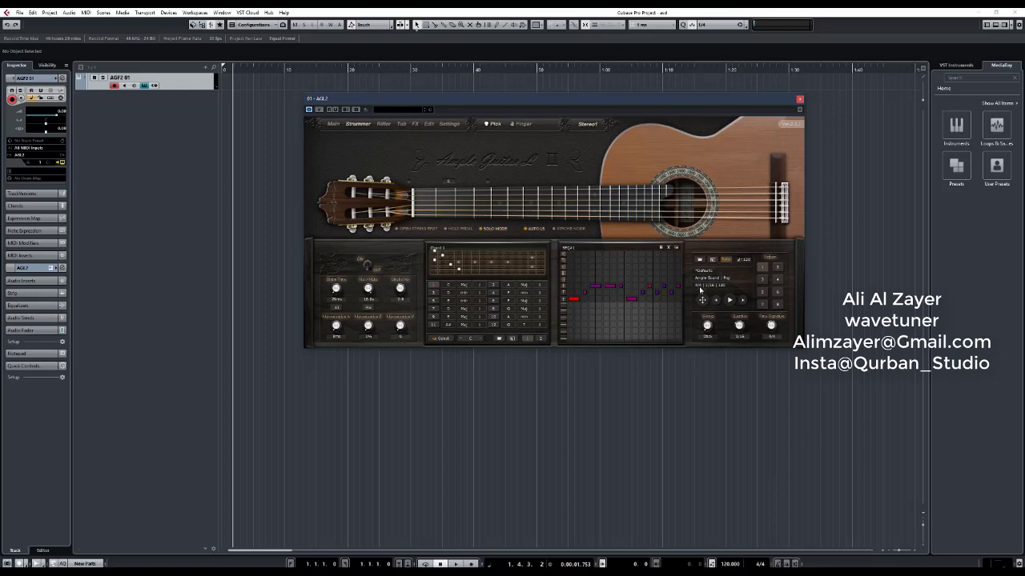
Show the Riffer page and review the swing, velocity humanization and velocity options without changing them
left_click(380, 124)
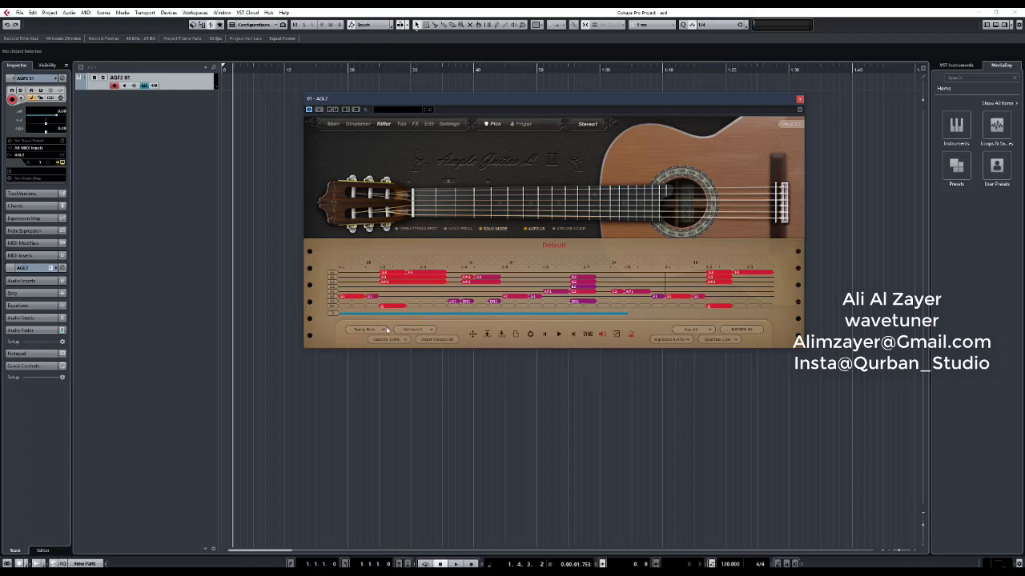
left_click(372, 330)
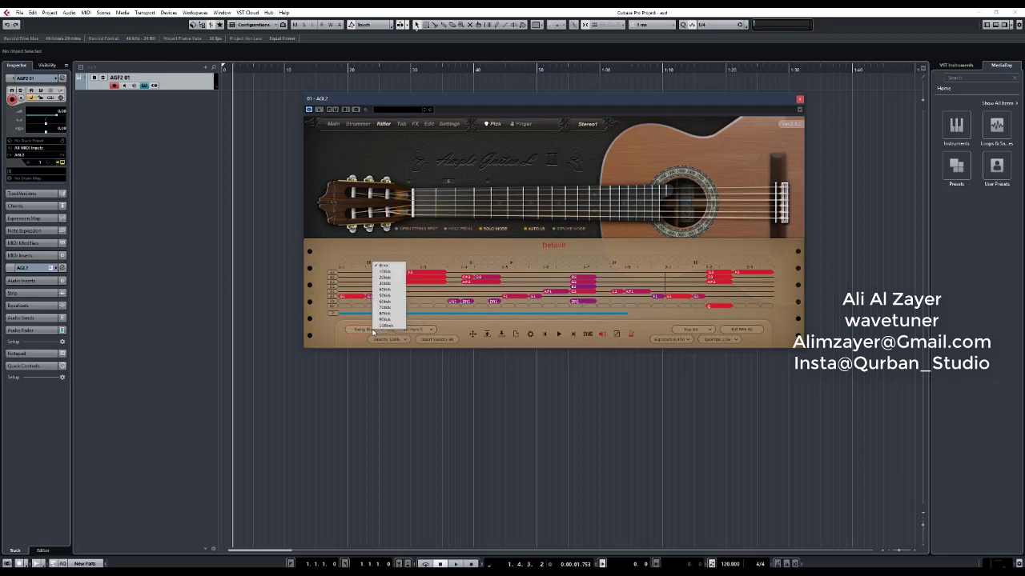
left_click(383, 310)
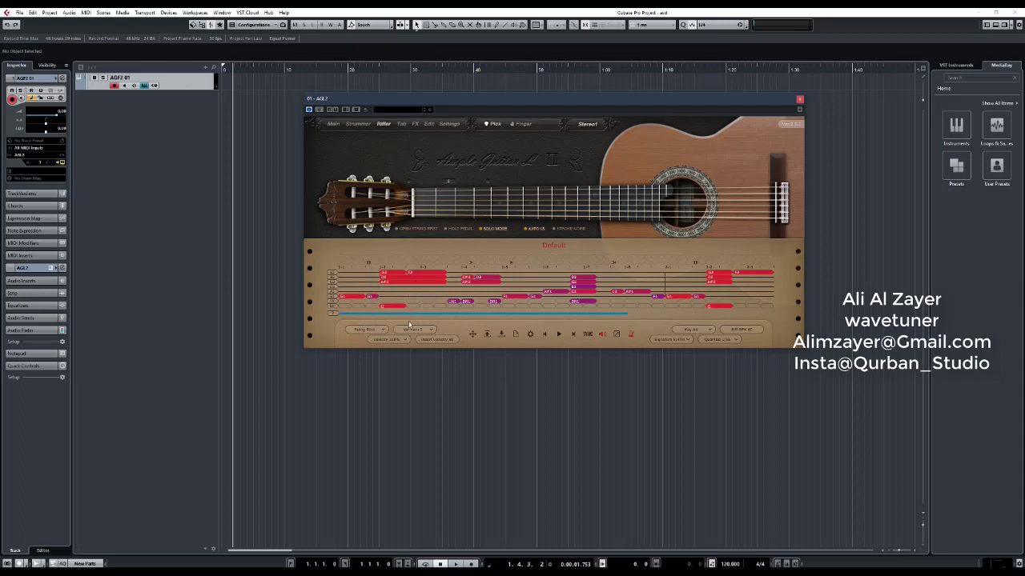
left_click(426, 330)
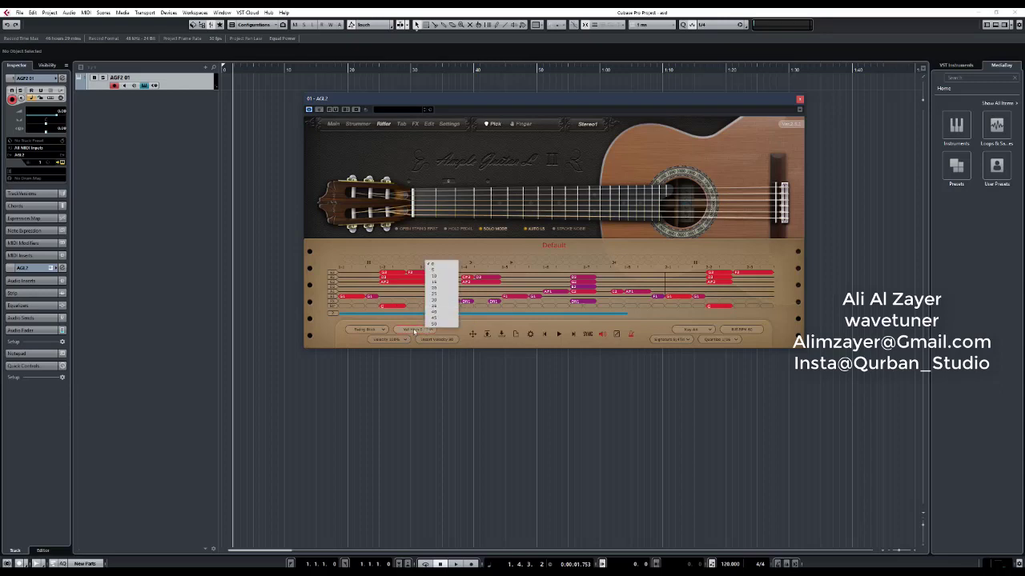
left_click(413, 323)
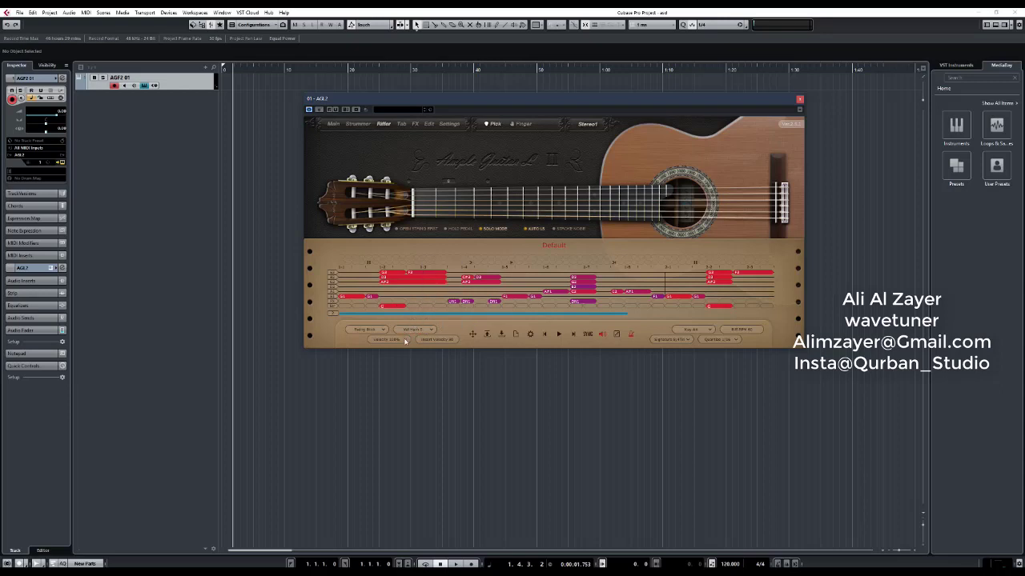
left_click(402, 342)
left_click(383, 321)
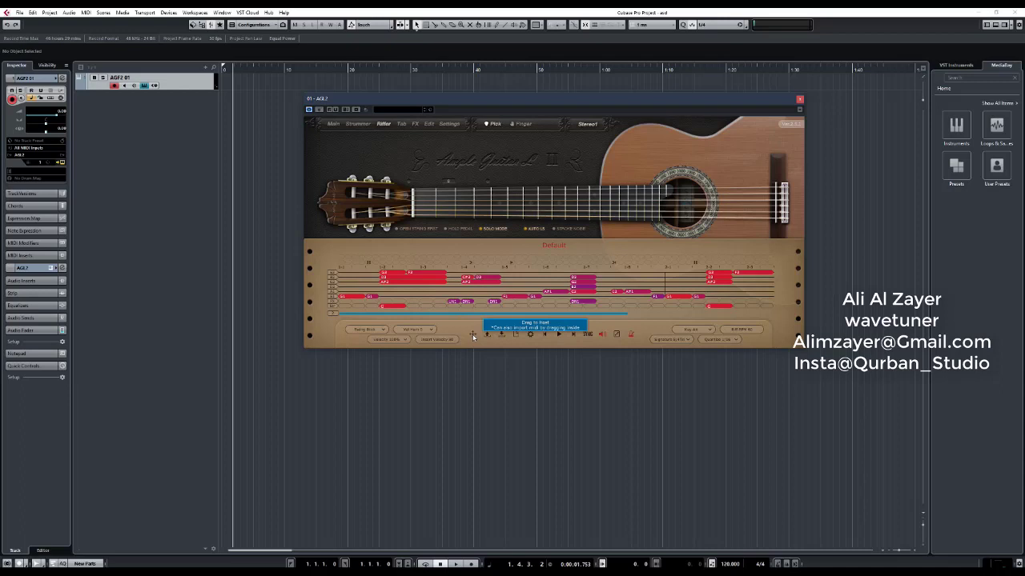
Place the Default riff at the start of the AGF2 01 track and review the Riffer settings
left_click_drag(473, 337, 225, 80)
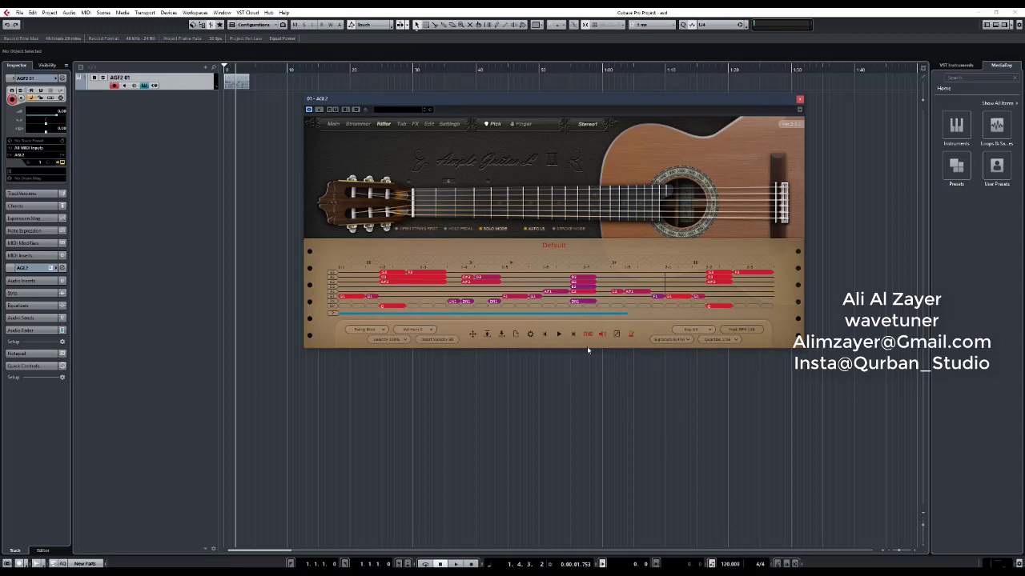
left_click(530, 334)
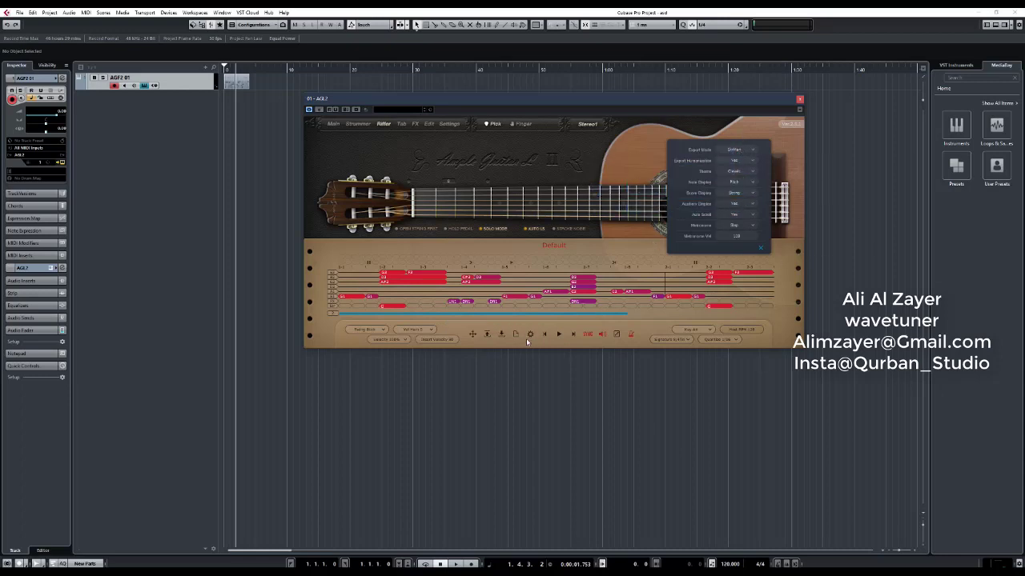
left_click(760, 248)
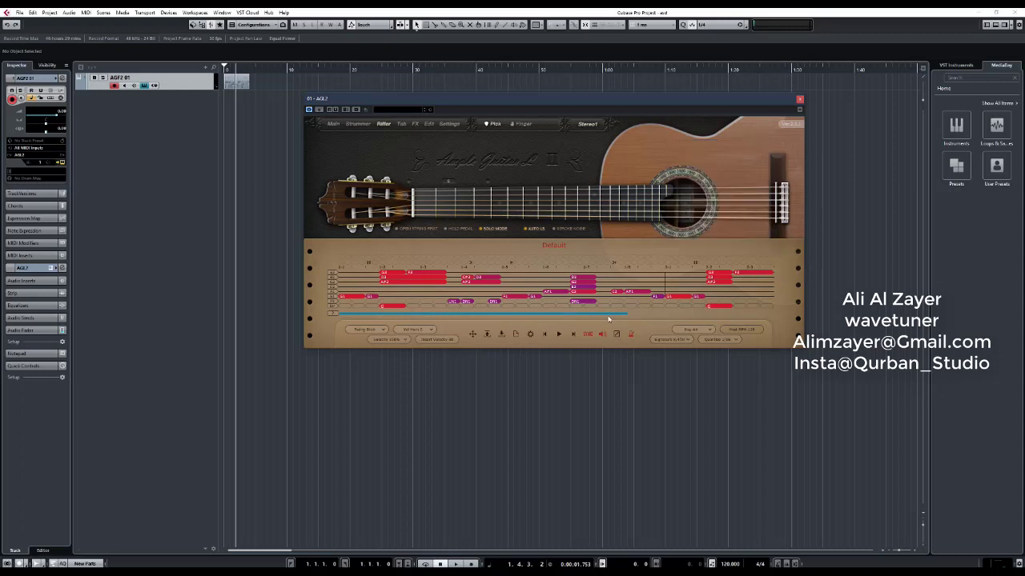
Browse the riff library and load the Pop07_Acoustic_ARP07 riff into the Riffer
left_click(486, 336)
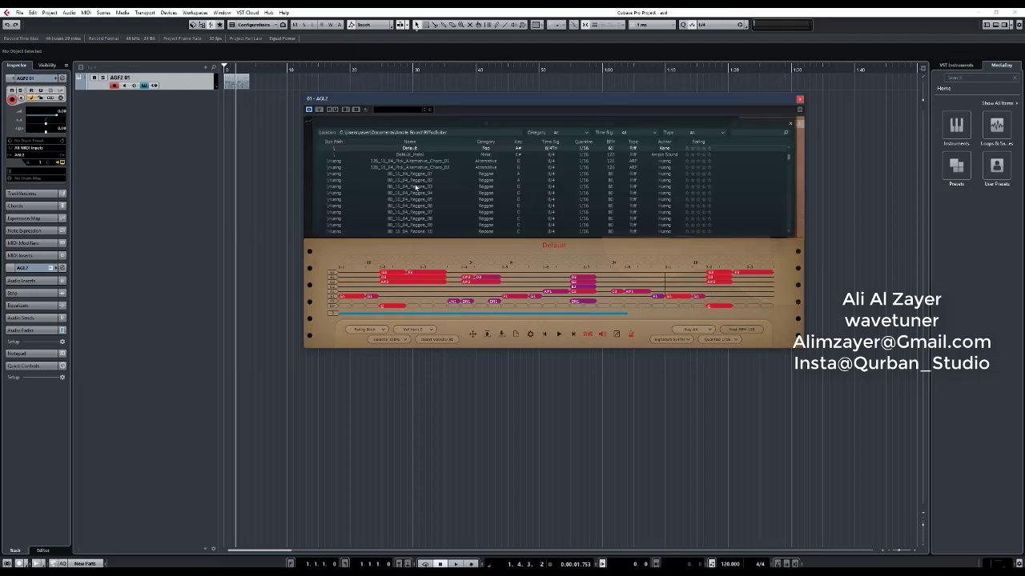
scroll(416, 186, "down", 15)
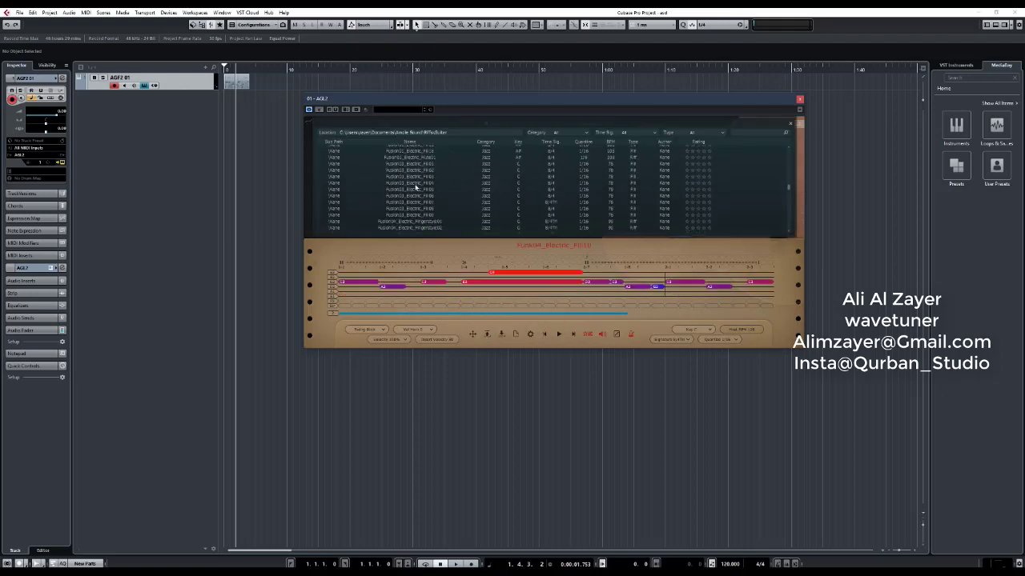
scroll(415, 187, "down", 15)
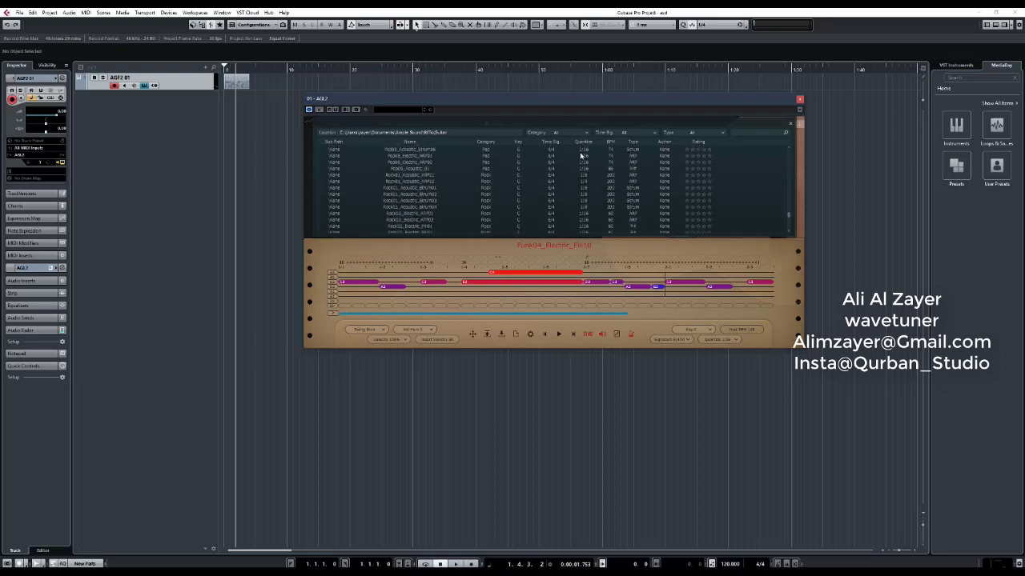
scroll(508, 167, "up", 10)
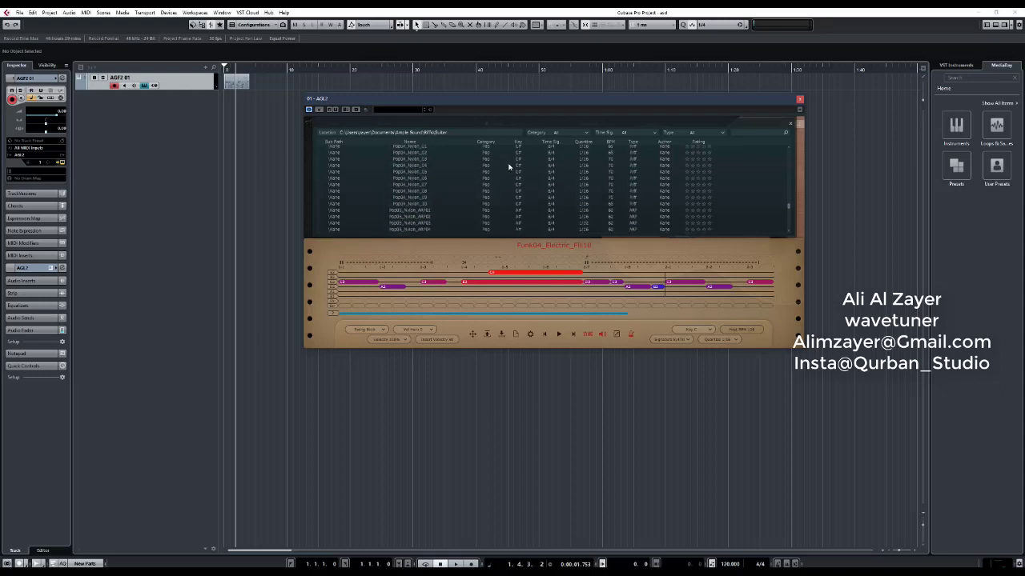
scroll(509, 166, "down", 8)
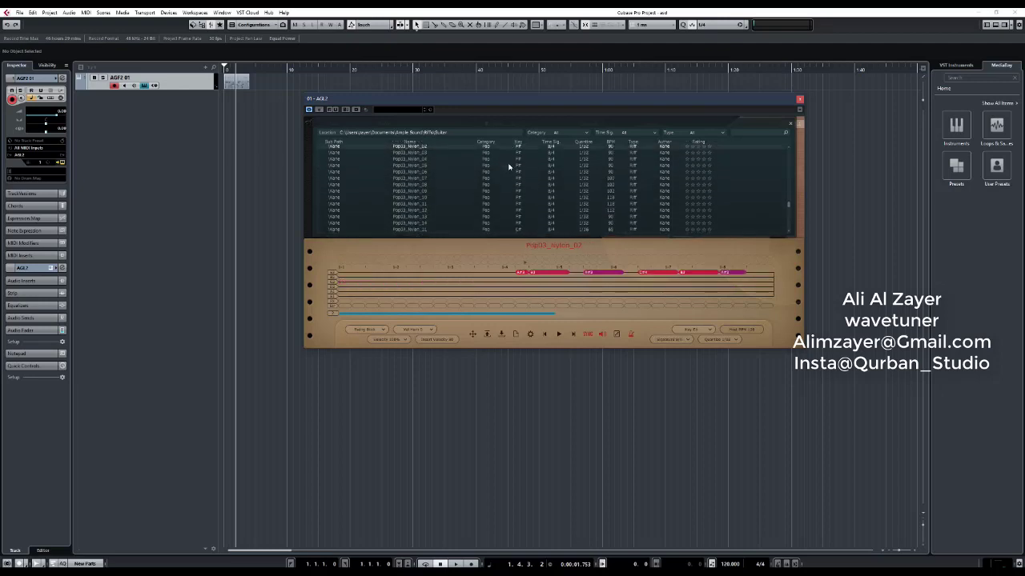
scroll(508, 166, "down", 3)
left_click(508, 164)
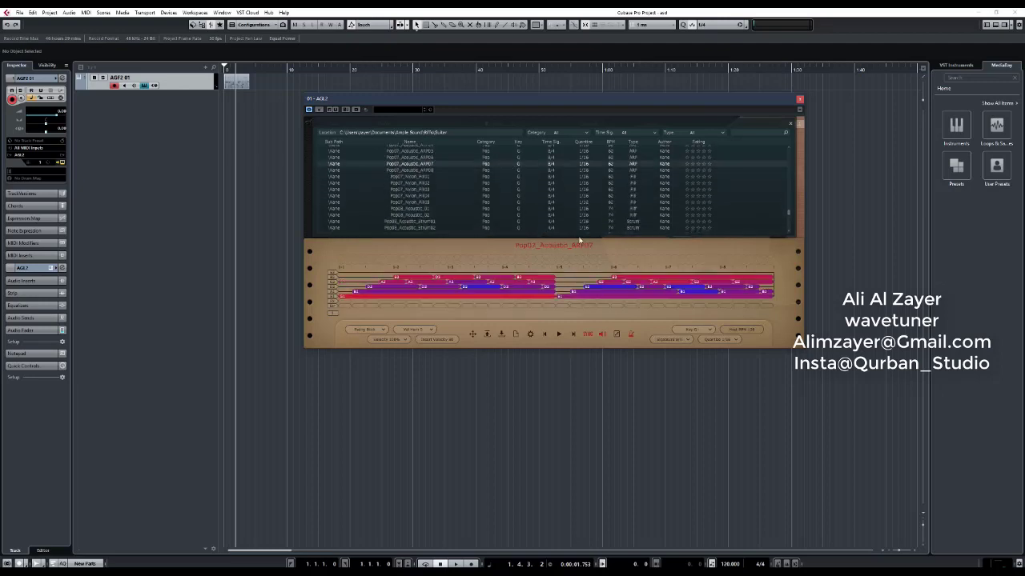
Generate a new random riff with the Riffer's dice generator, using its existing settings
left_click(617, 335)
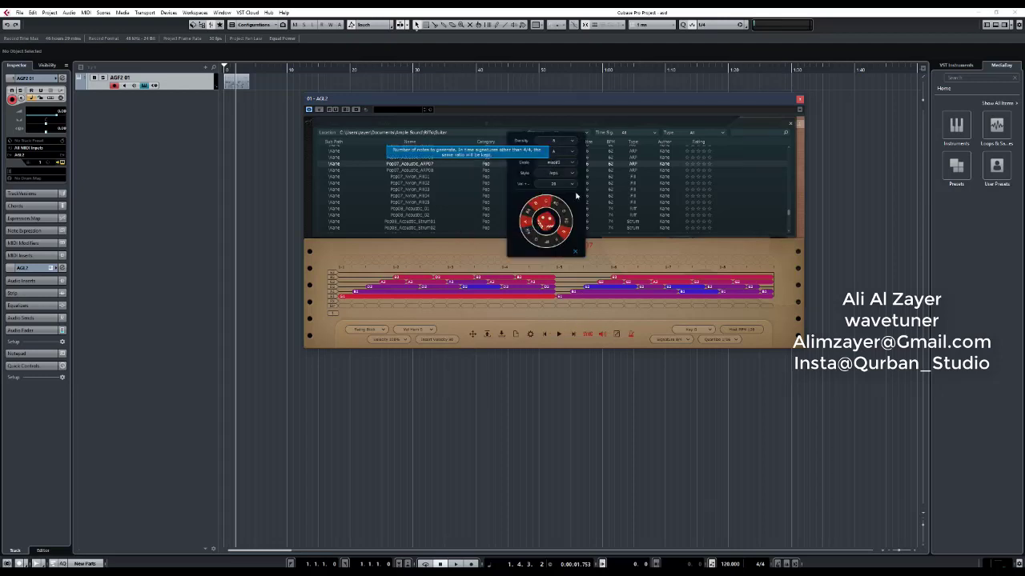
left_click(548, 222)
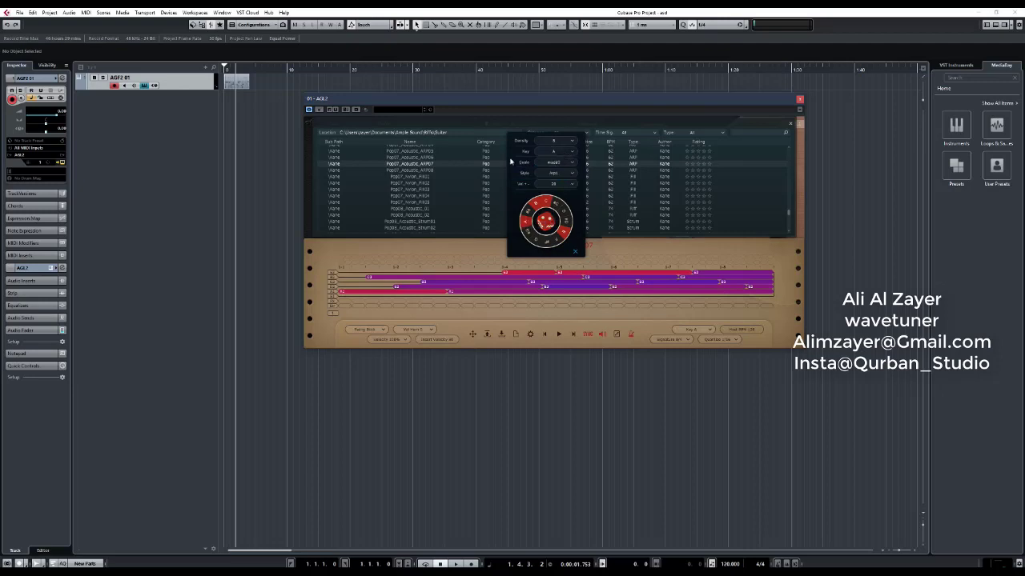
Review the Riffer's metronome toggle and its Customized Parameters Control assignments, closing the dialog without assigning anything
left_click(631, 335)
left_click(632, 335)
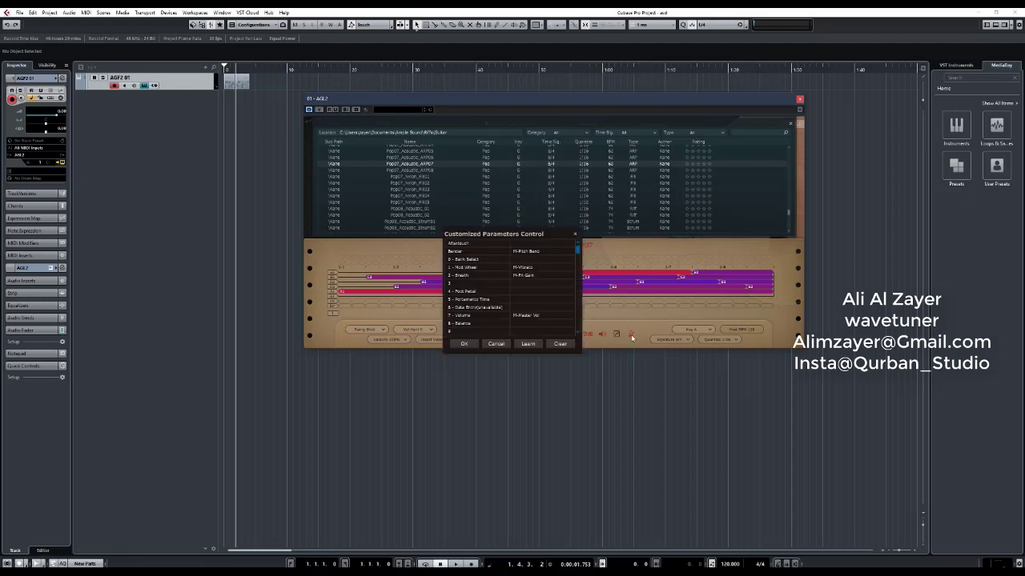
left_click(473, 260)
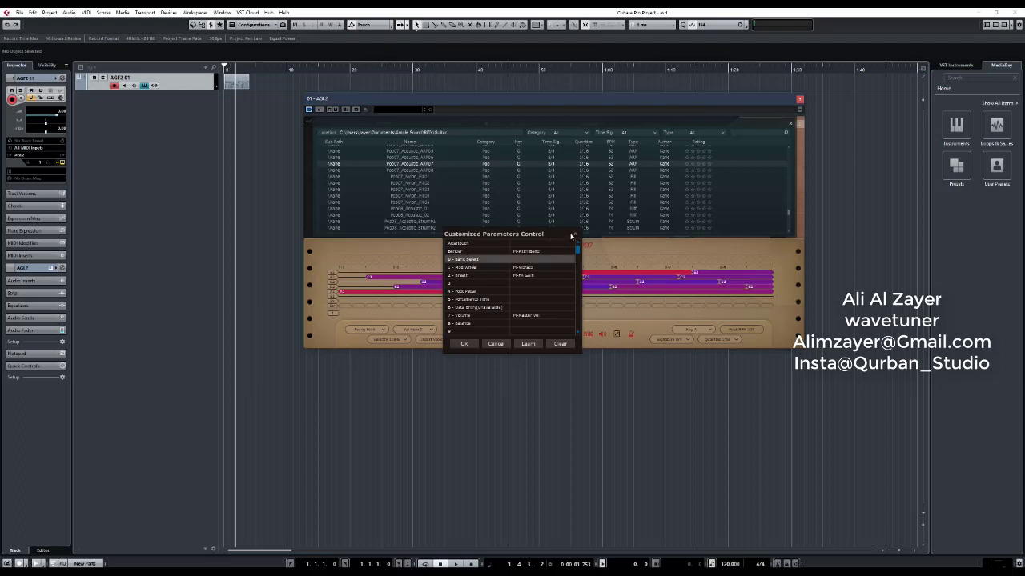
left_click(573, 236)
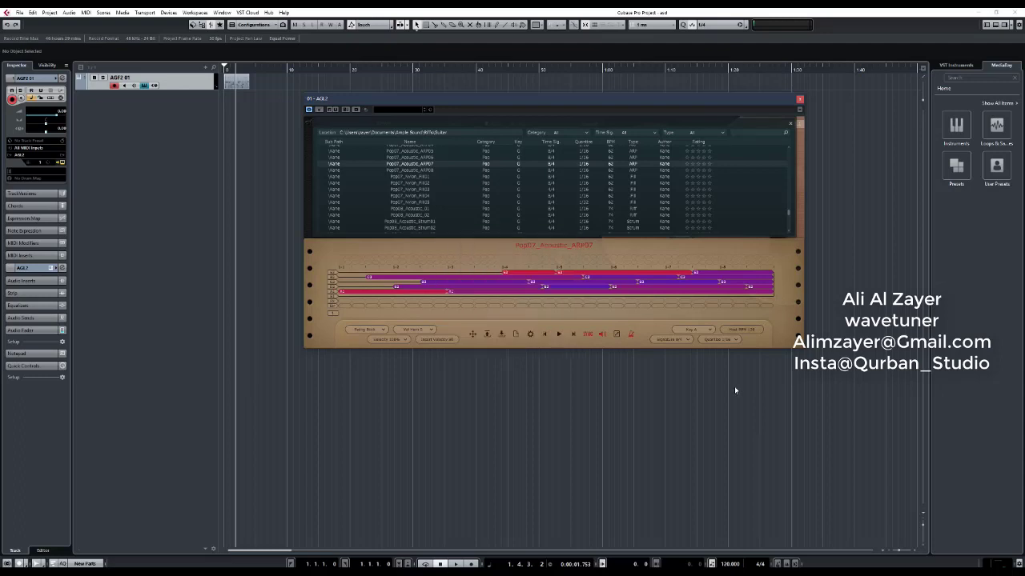
left_click(632, 335)
left_click(575, 253)
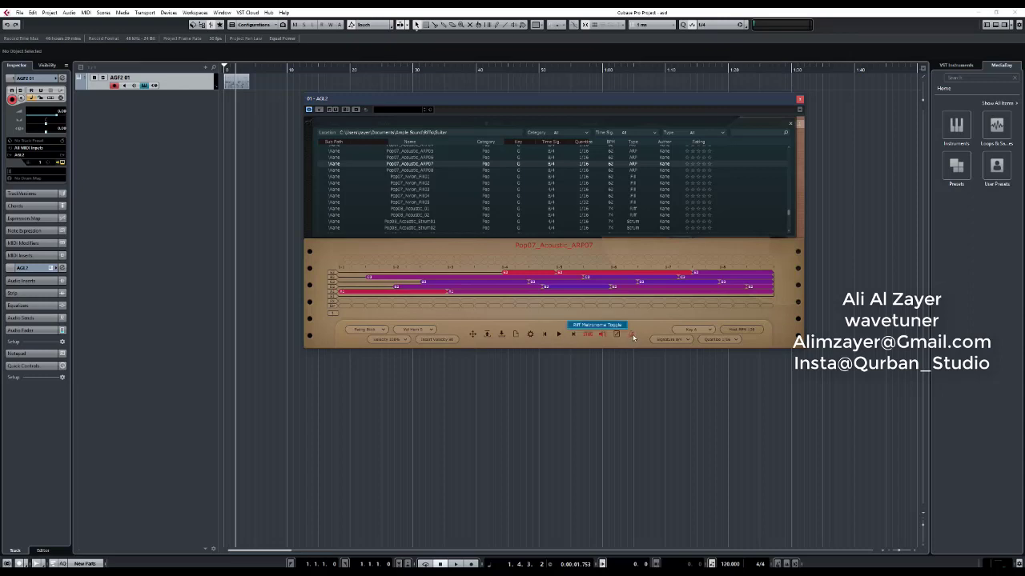
Show the riff's time signature choices without changing them, and try the riff in key E before returning it to key A
left_click(672, 341)
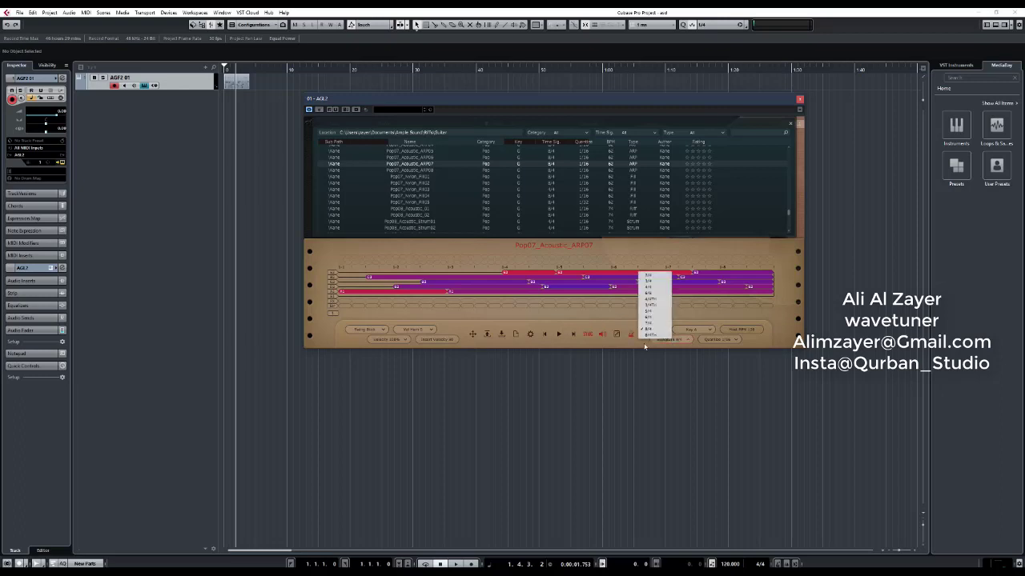
left_click(654, 336)
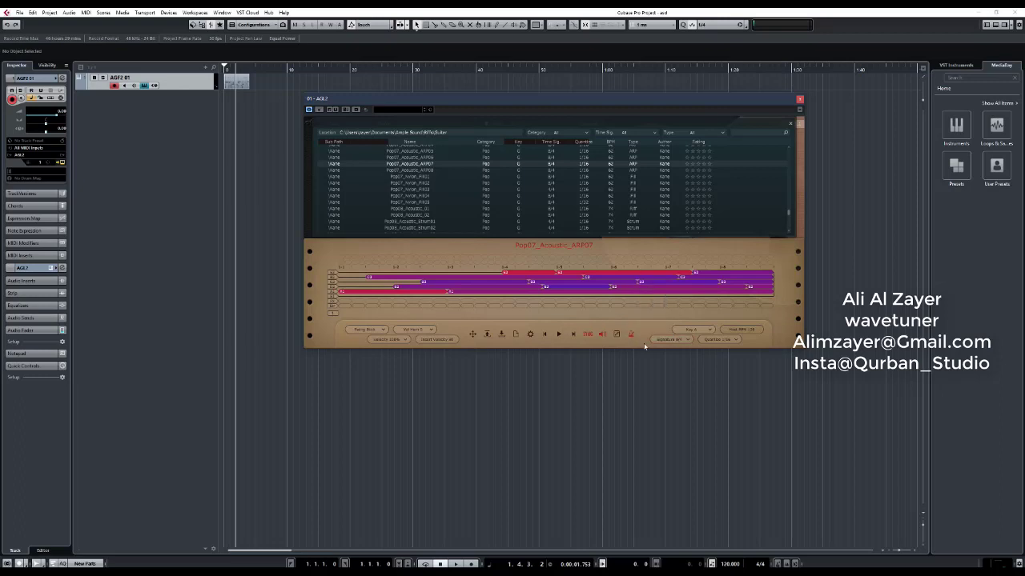
left_click(690, 329)
left_click(685, 358)
left_click(708, 329)
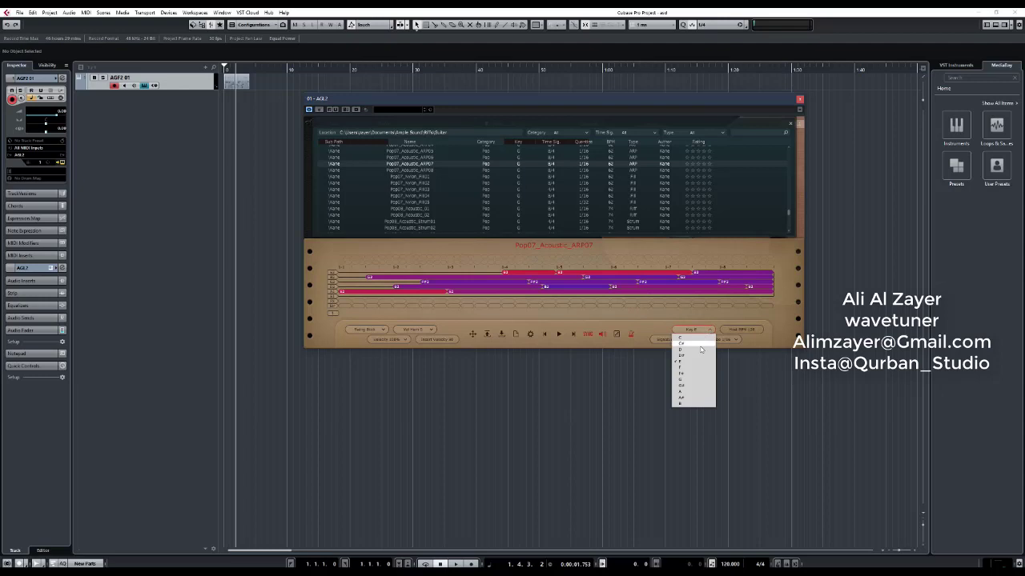
left_click(686, 391)
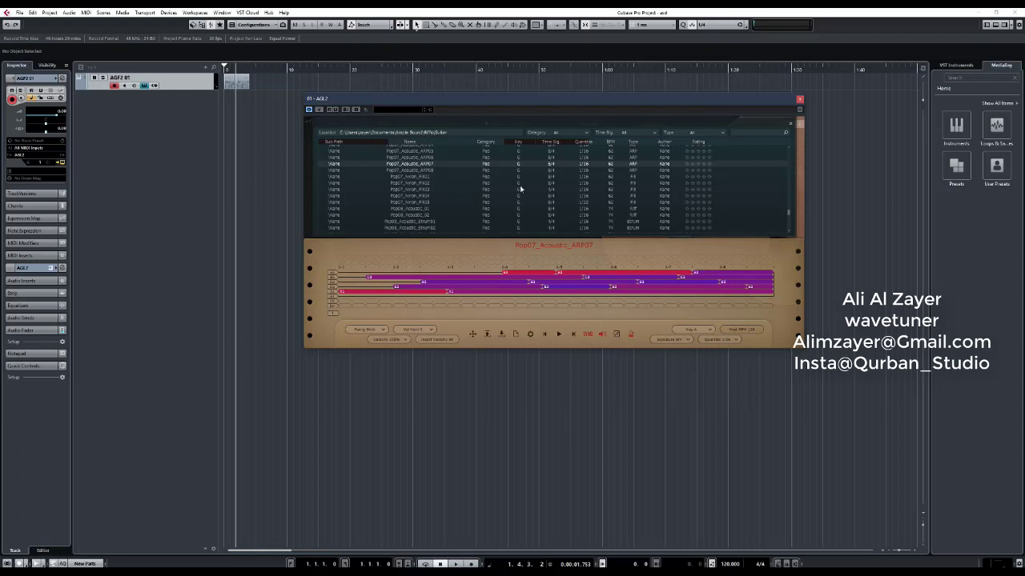
left_click(688, 329)
left_click(681, 395)
Show the instrument's Tab page and the FX page with its effect pedals
left_click(402, 125)
left_click(416, 125)
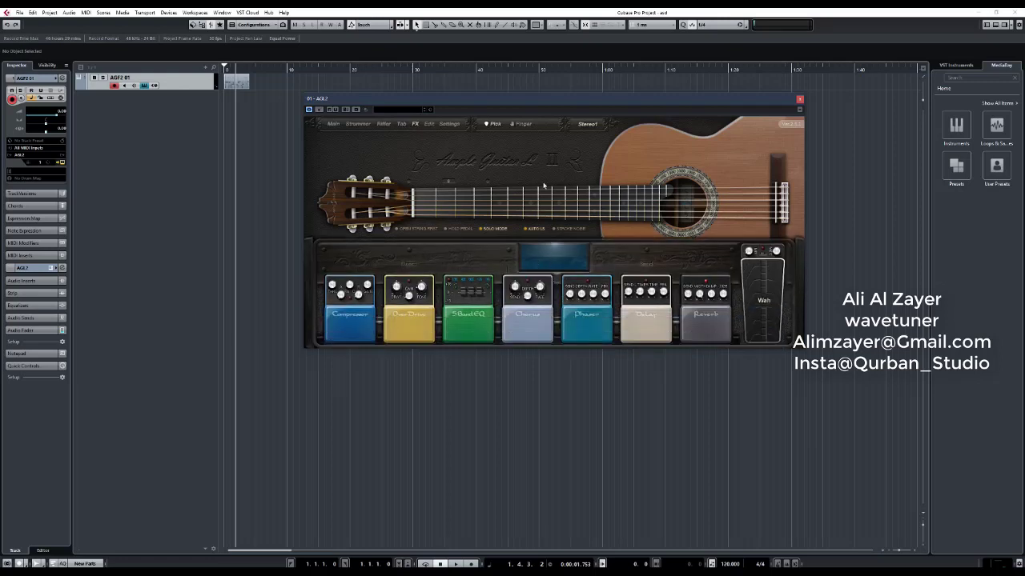
Return to the instrument's Main page and switch the play mode from Pick to Finger
left_click(333, 124)
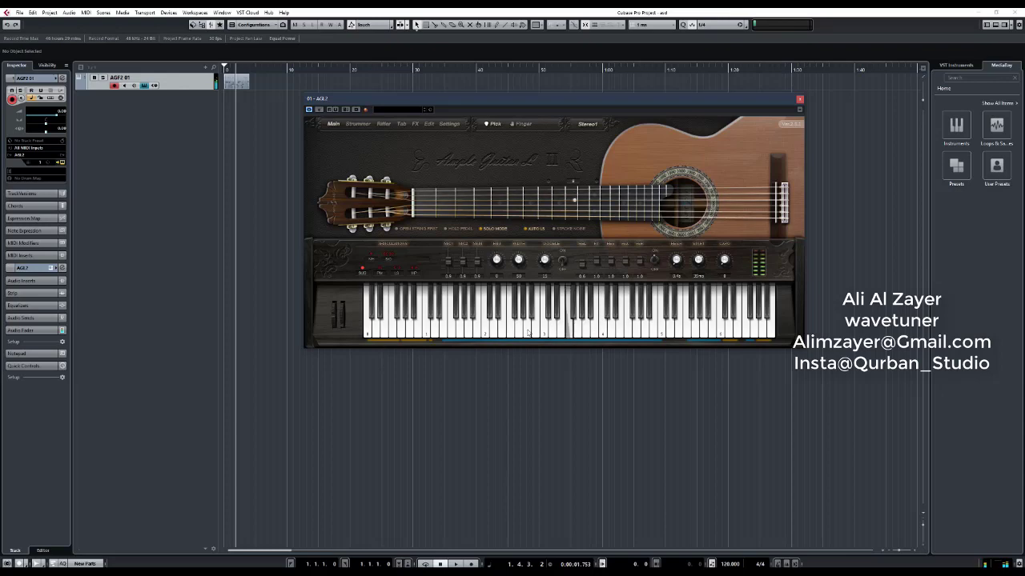
left_click(517, 125)
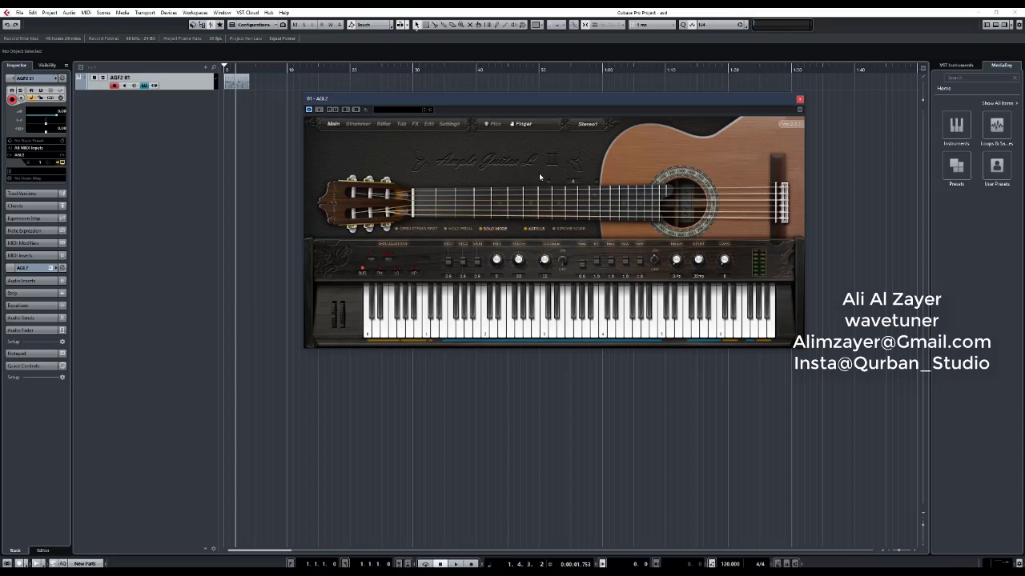
Show the VST instruments available for the AGF2 01 track, keeping the loaded AGL2 instrument
left_click(31, 162)
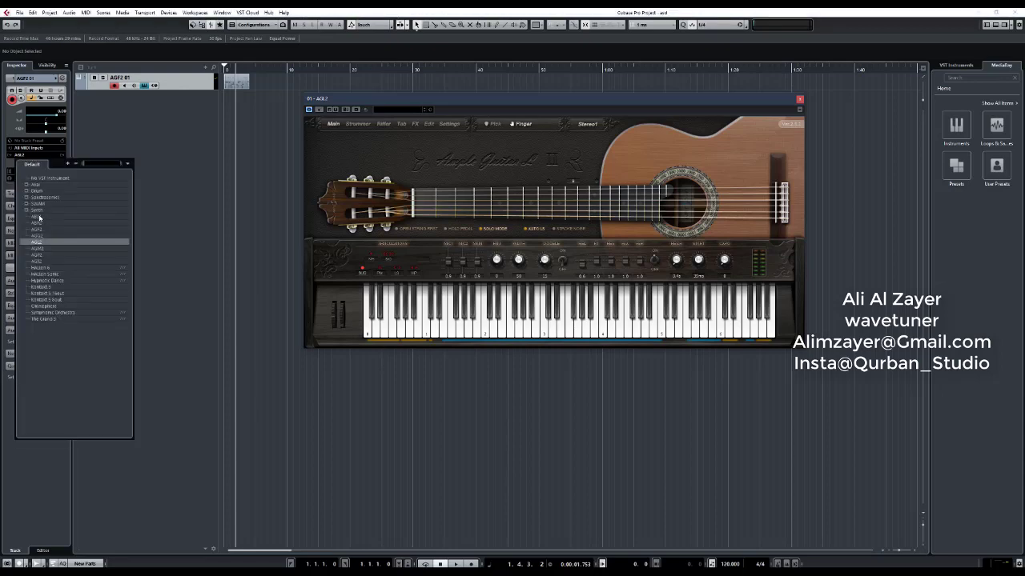
left_click(164, 204)
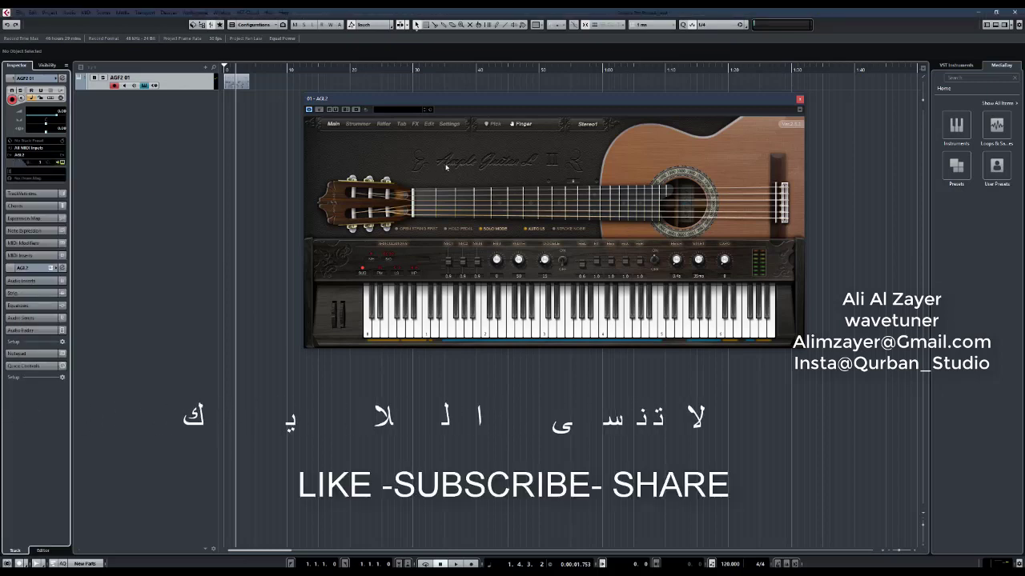